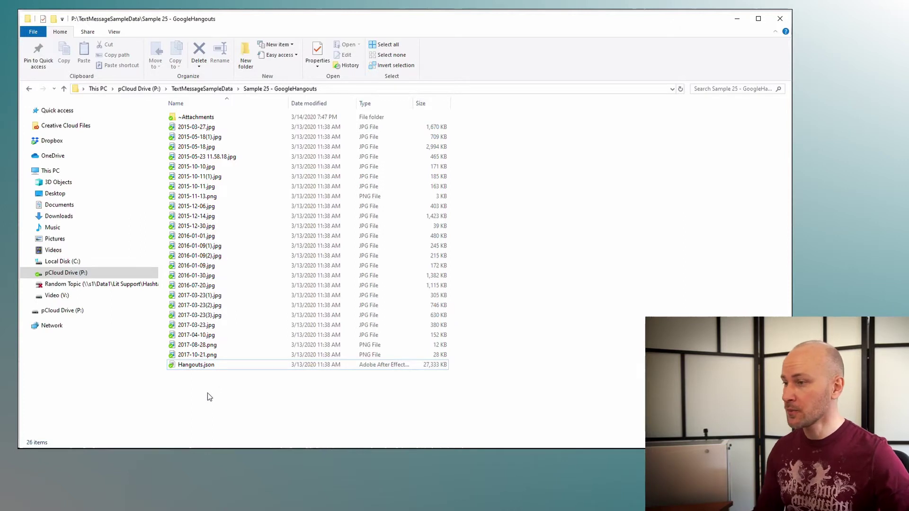
Step: Compare the duplicate 2016-01-09 and 2015-10-11 images in File Explorer, then select Hangouts.json
click(219, 285)
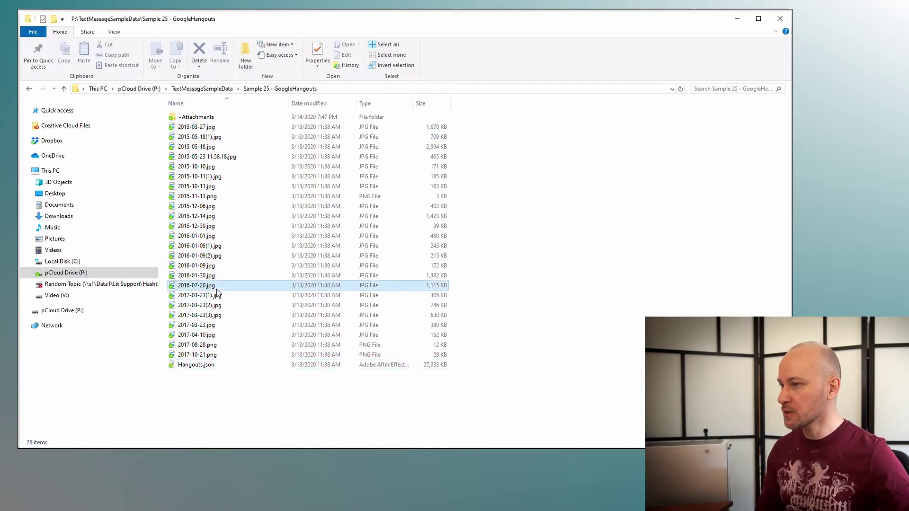
click(220, 245)
ctrl+click(219, 256)
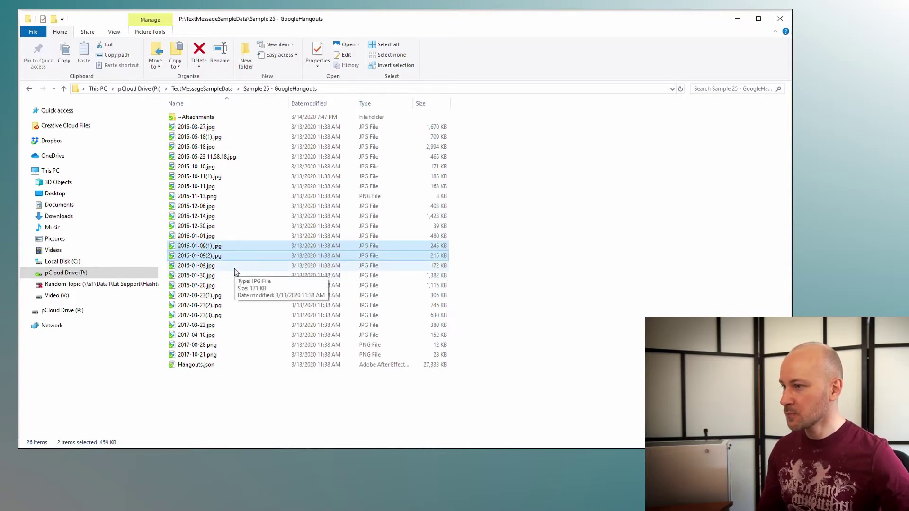
ctrl+click(240, 268)
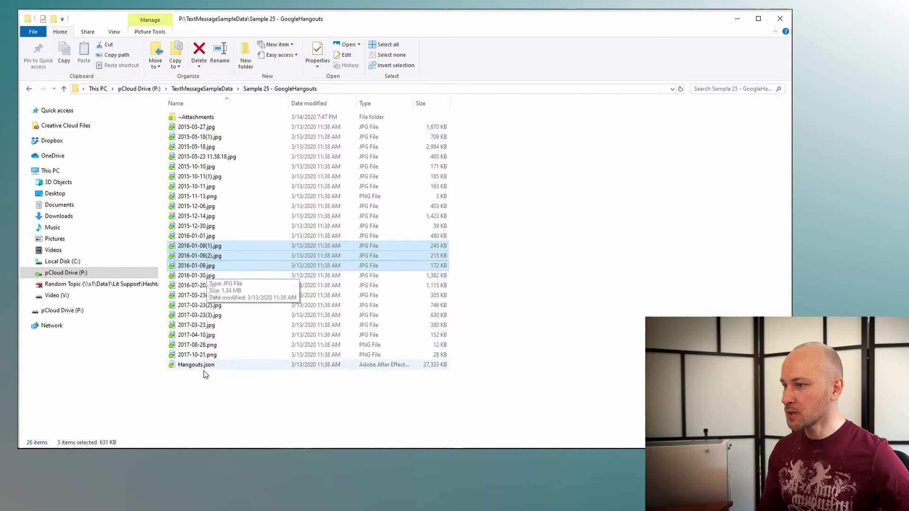
click(203, 276)
click(204, 267)
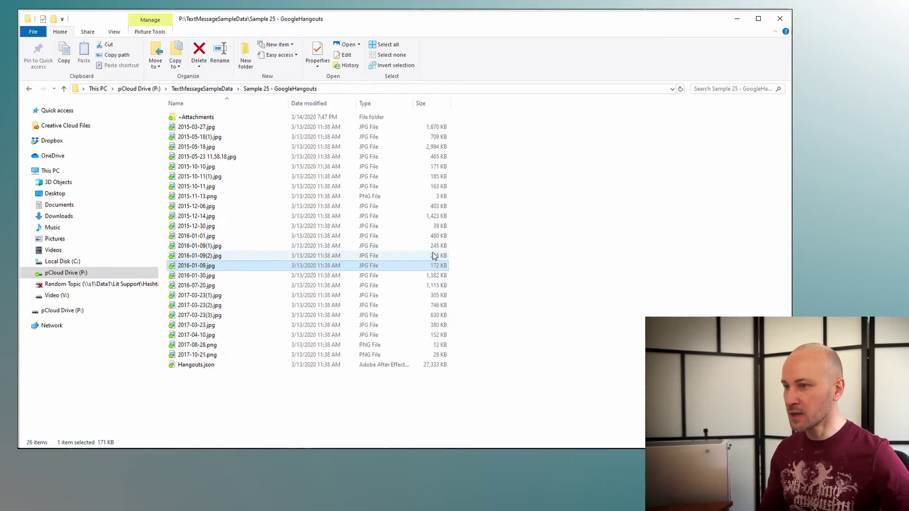
click(450, 246)
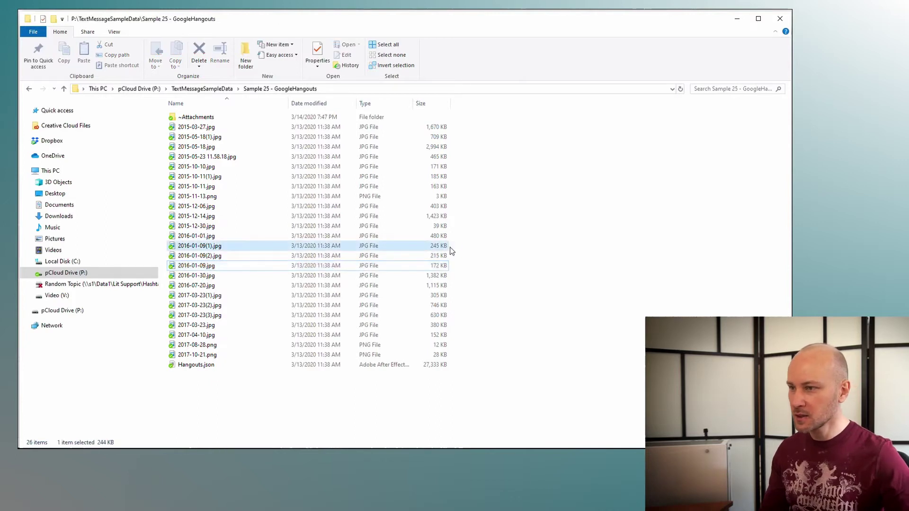
click(446, 266)
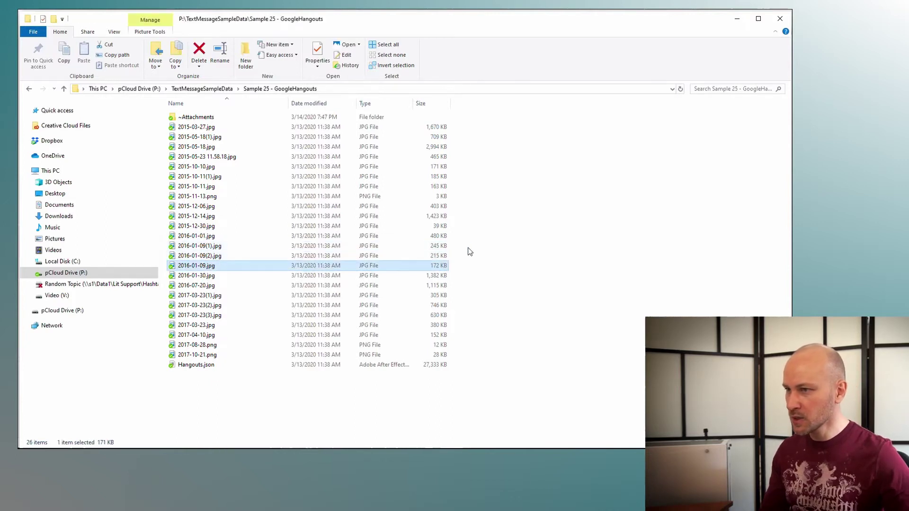
mouse_move(458, 186)
mouse_down()
mouse_move(456, 175)
mouse_move(455, 184)
mouse_up()
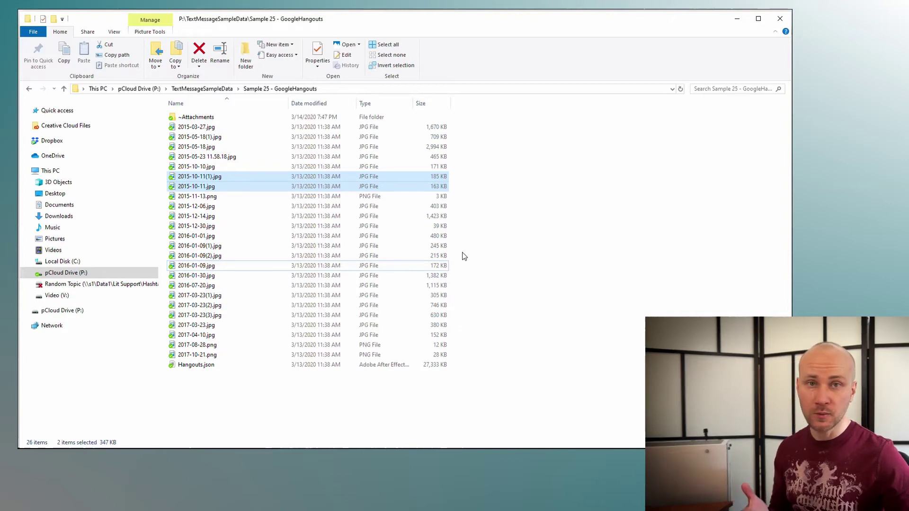
click(231, 366)
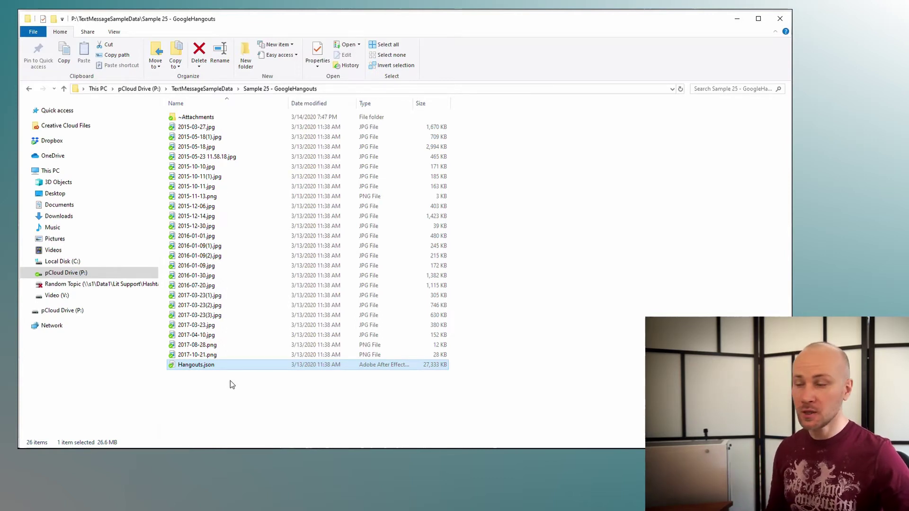
Step: Import Hangouts.json from the Sample 25 - GoogleHangouts folder into the Google Hangouts importer
key(alt+Tab)
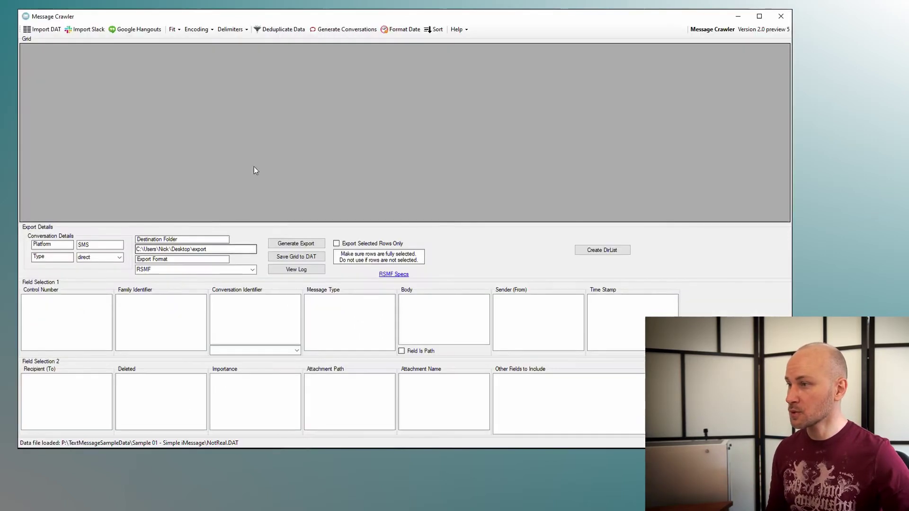
click(135, 30)
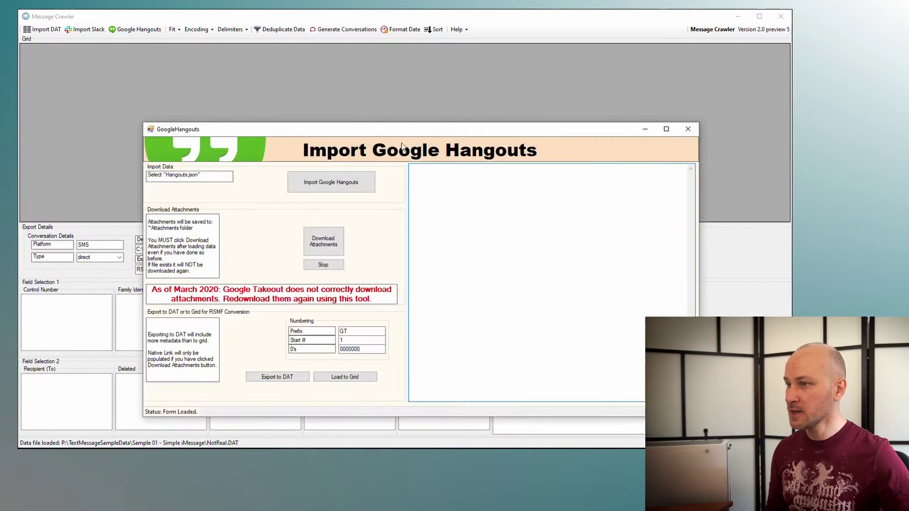
click(342, 184)
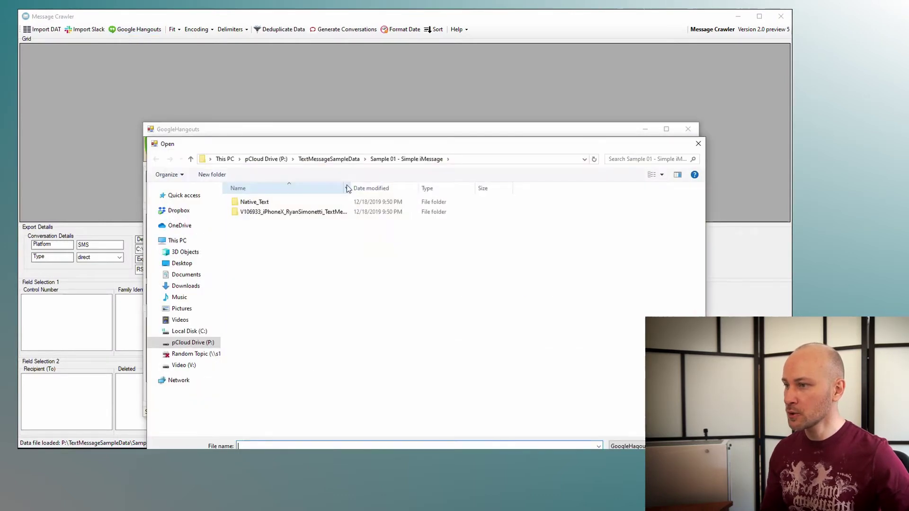
click(360, 128)
double_click(310, 290)
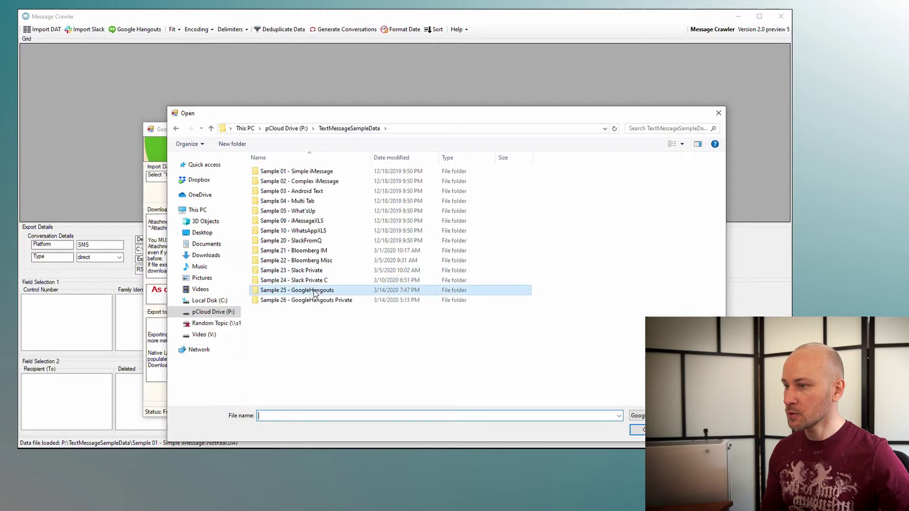
double_click(277, 181)
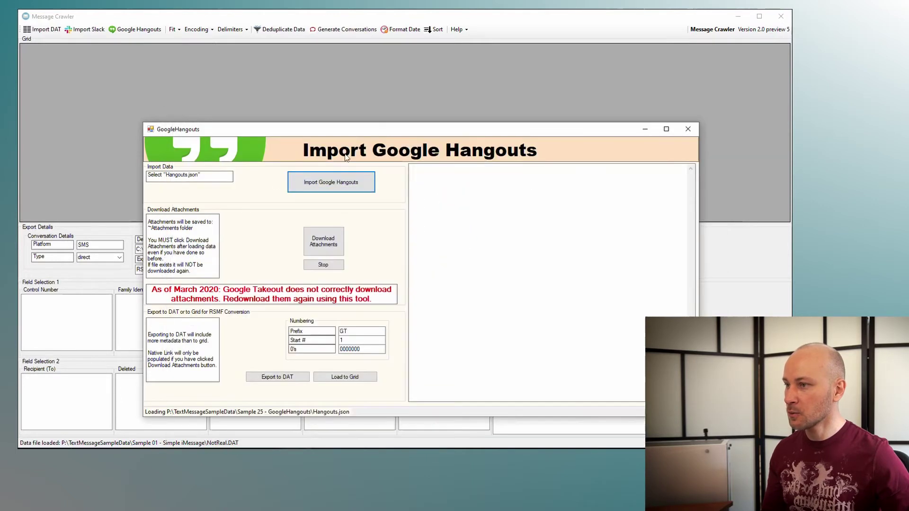
drag(379, 135, 412, 96)
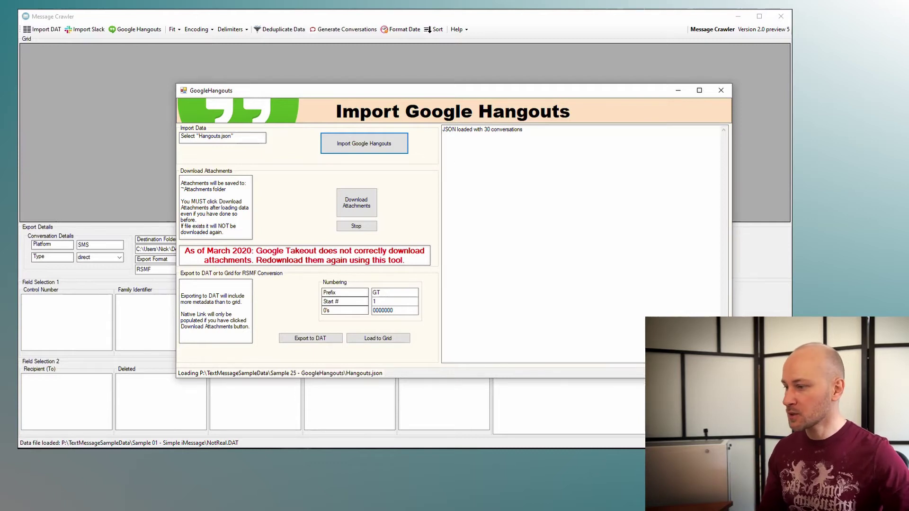
Step: Start downloading the attachments for all 30 imported conversations
key(alt+Tab)
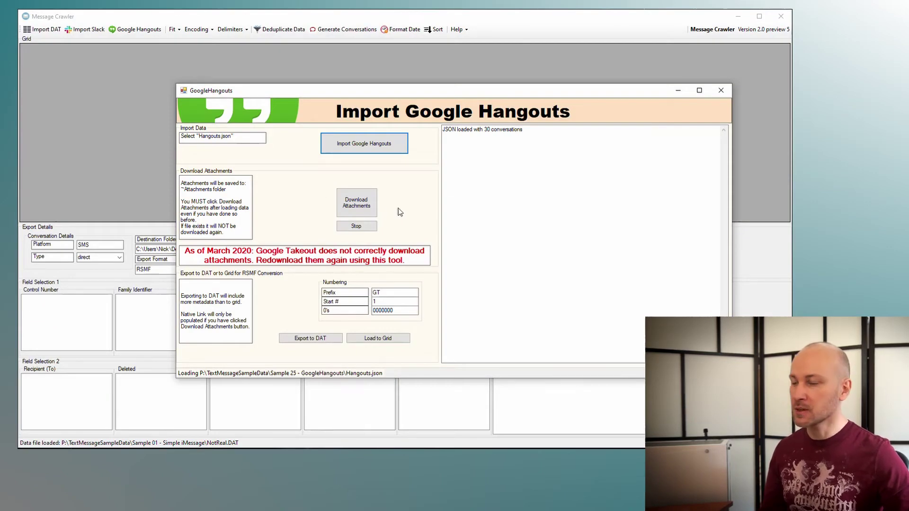
click(371, 204)
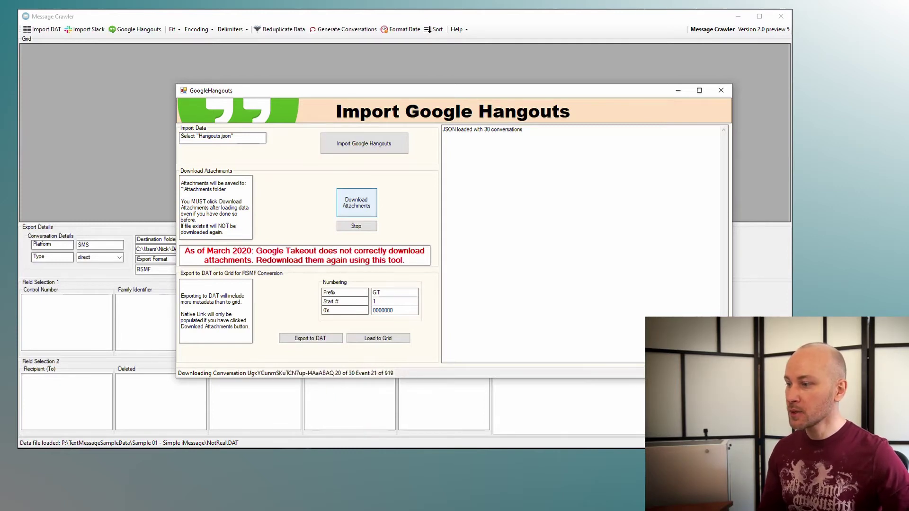
key(alt+Tab)
click(211, 118)
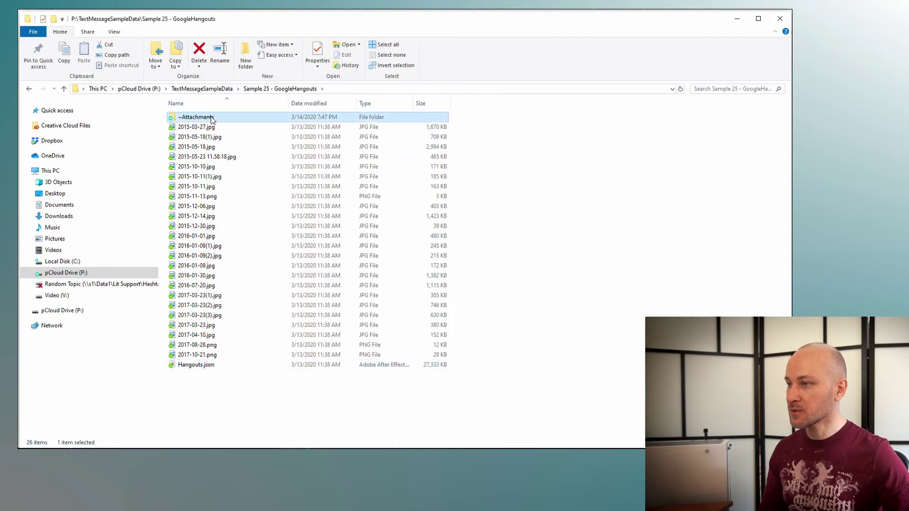
double_click(211, 119)
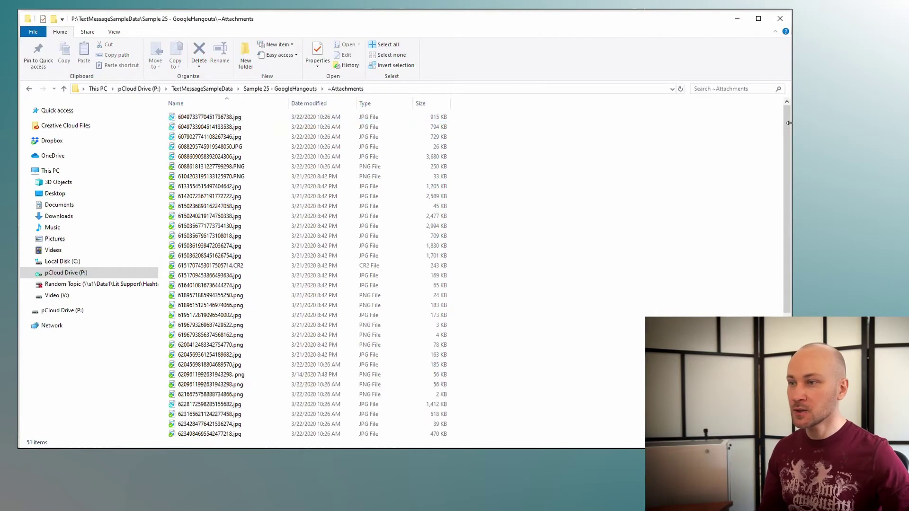
drag(788, 123, 780, 222)
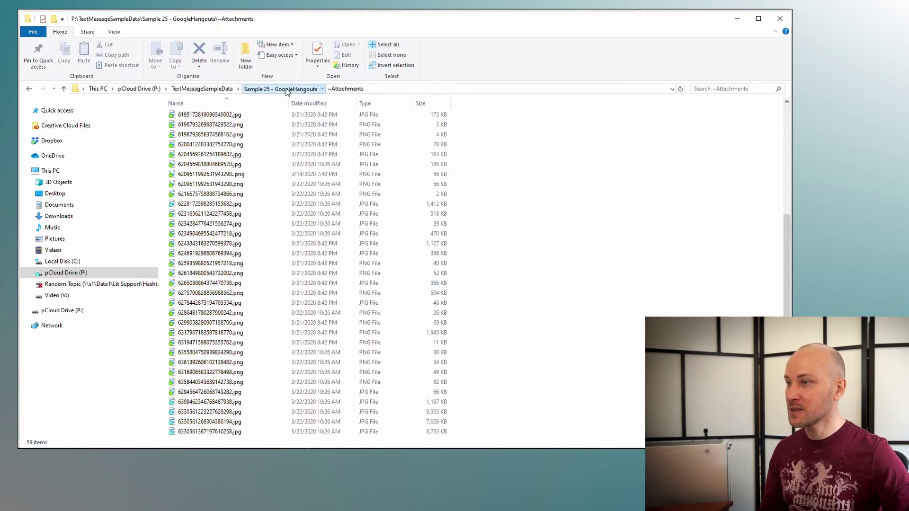
click(303, 89)
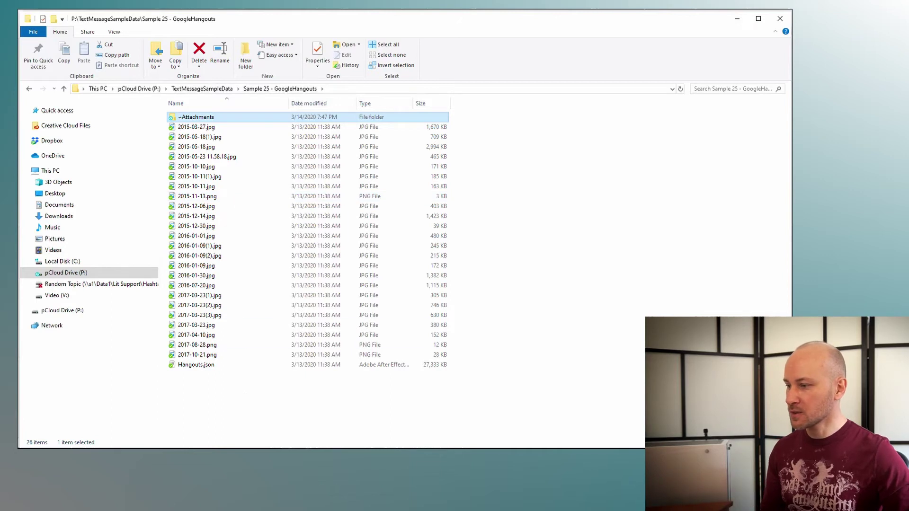
click(329, 507)
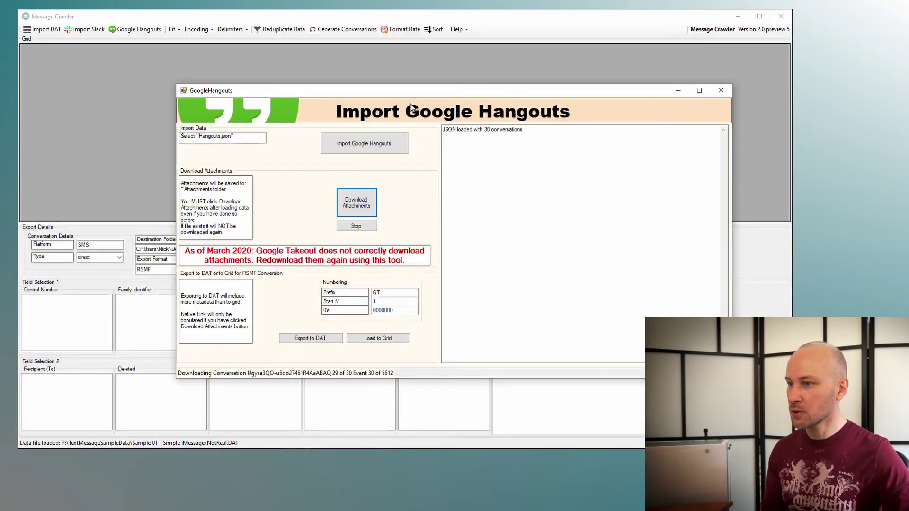
Step: Reposition the import window and review the two 404 Not Found attachment errors in the log
drag(410, 90, 390, 83)
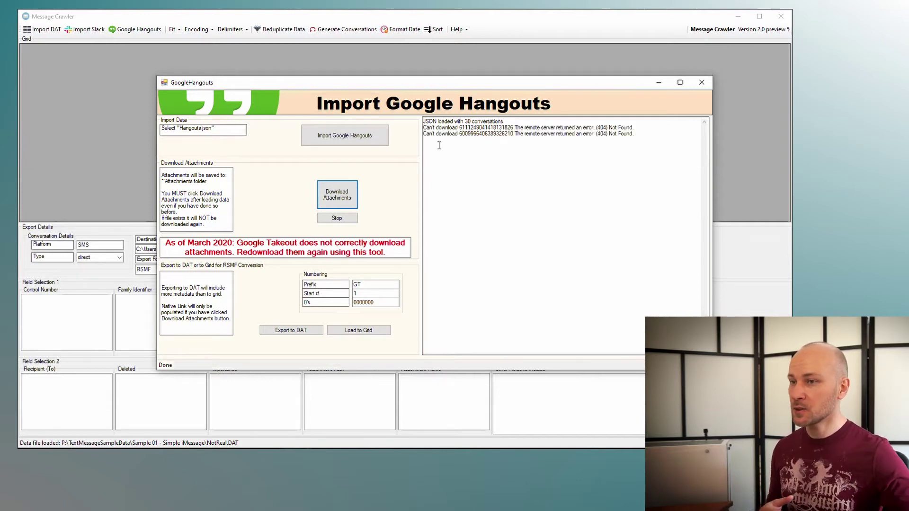
drag(639, 133, 417, 126)
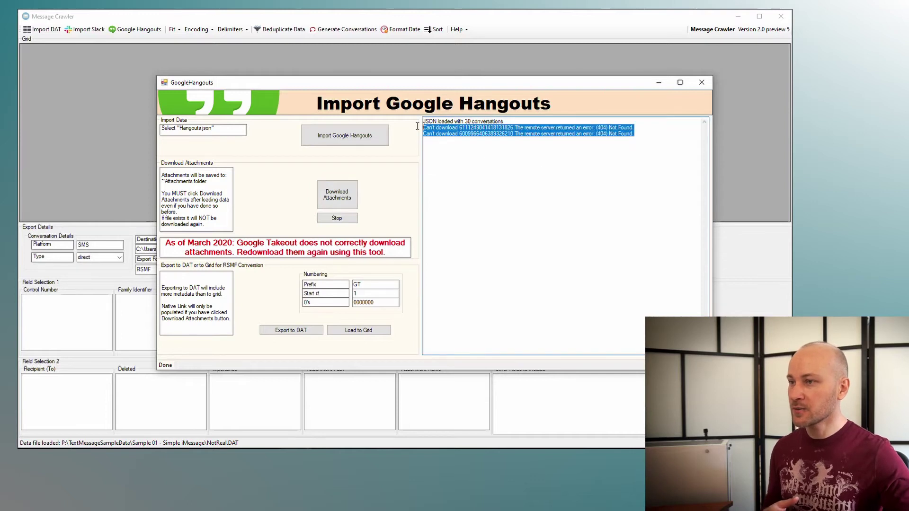
click(496, 150)
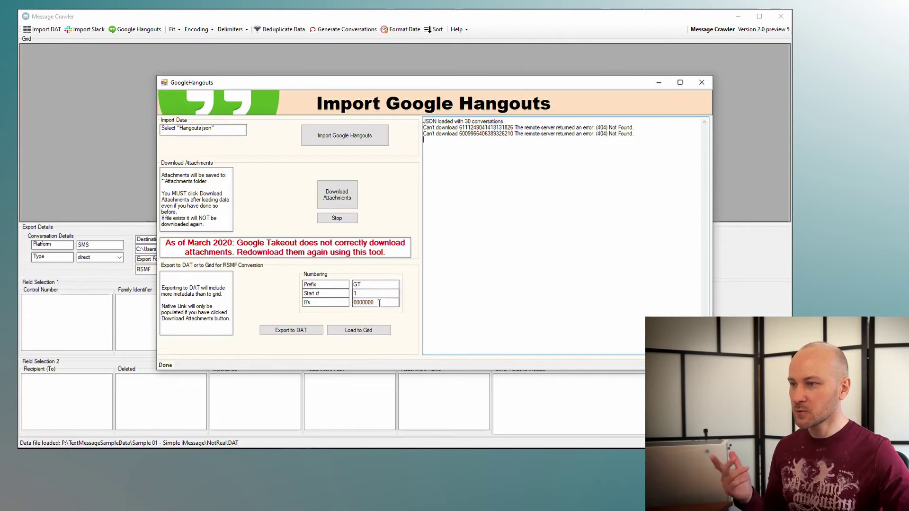
Step: Load the Hangouts messages into the grid, widen the Conversation column, and scroll through the rows
click(356, 330)
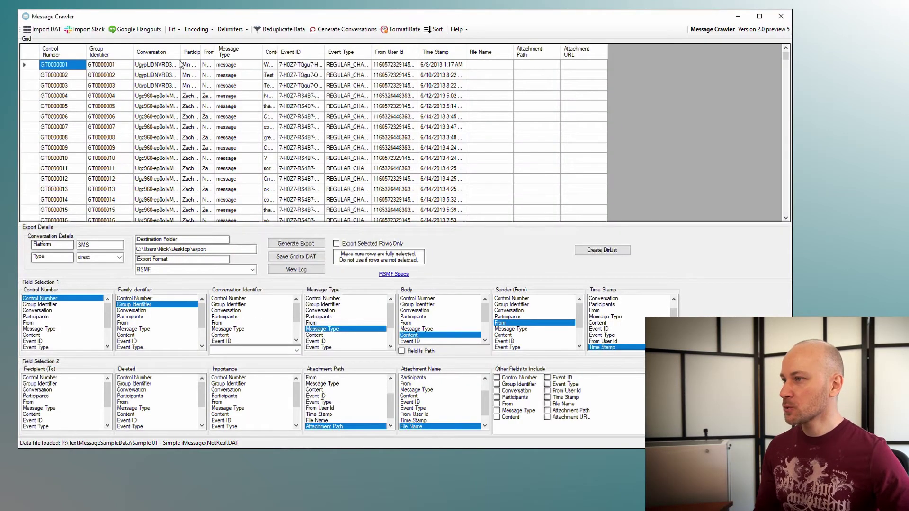
drag(181, 52, 243, 53)
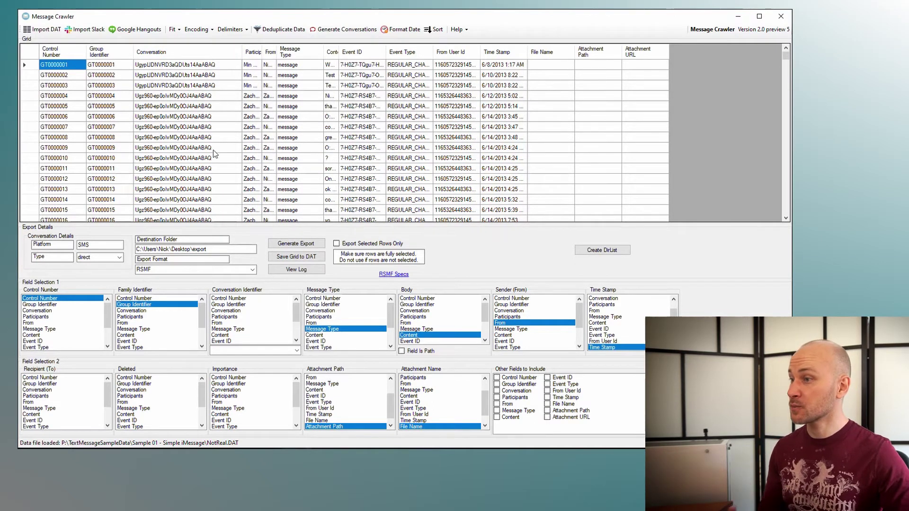
scroll(214, 159, down, 11)
scroll(214, 159, up, 11)
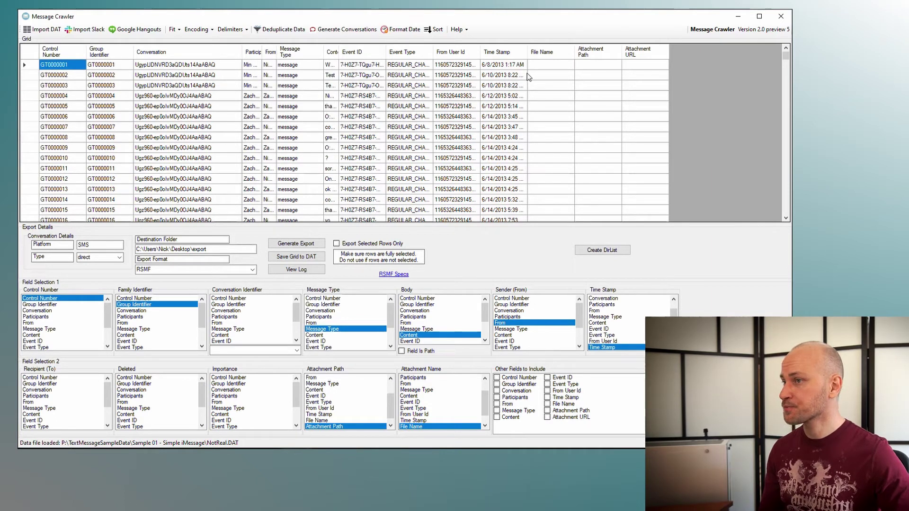
scroll(455, 128, down, 18)
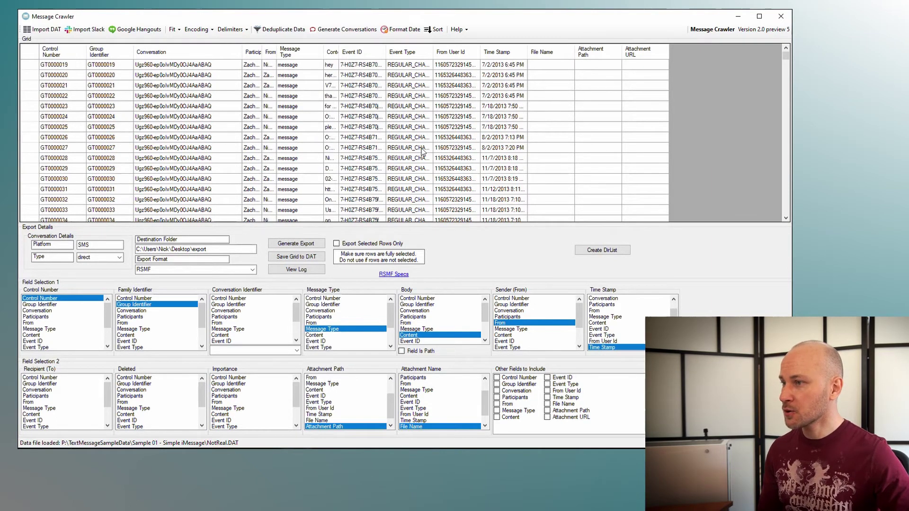
scroll(453, 176, down, 4)
scroll(783, 171, down, 10)
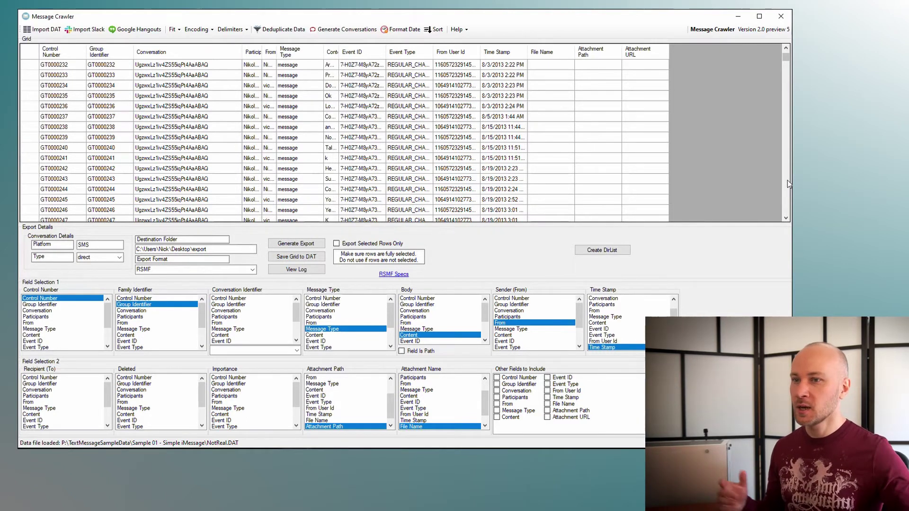
scroll(614, 163, down, 5)
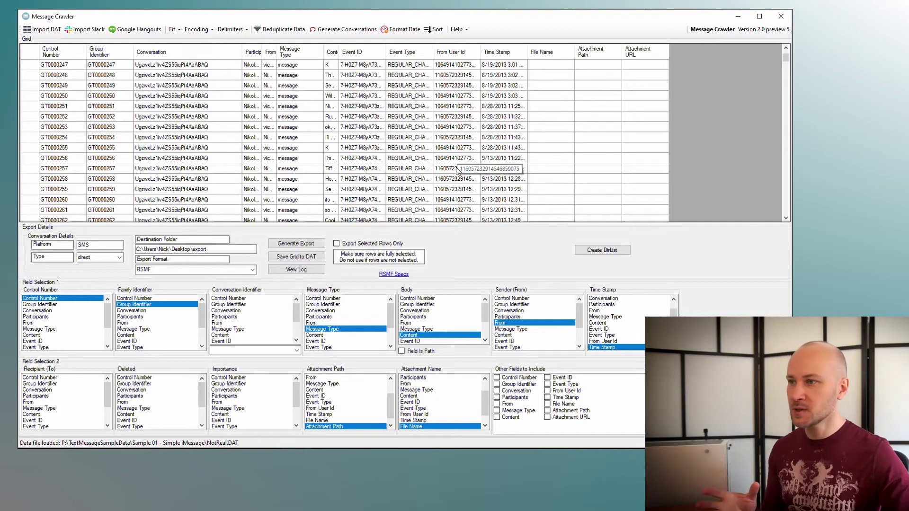
click(785, 198)
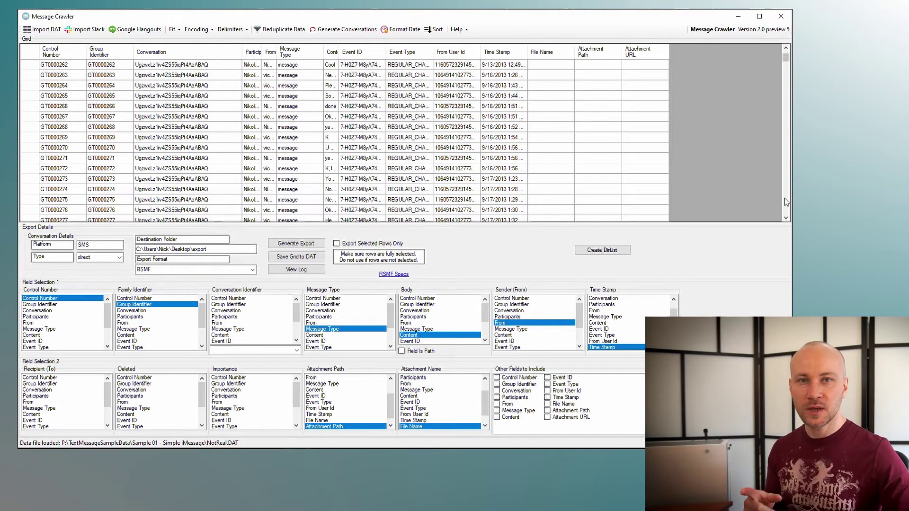
click(785, 198)
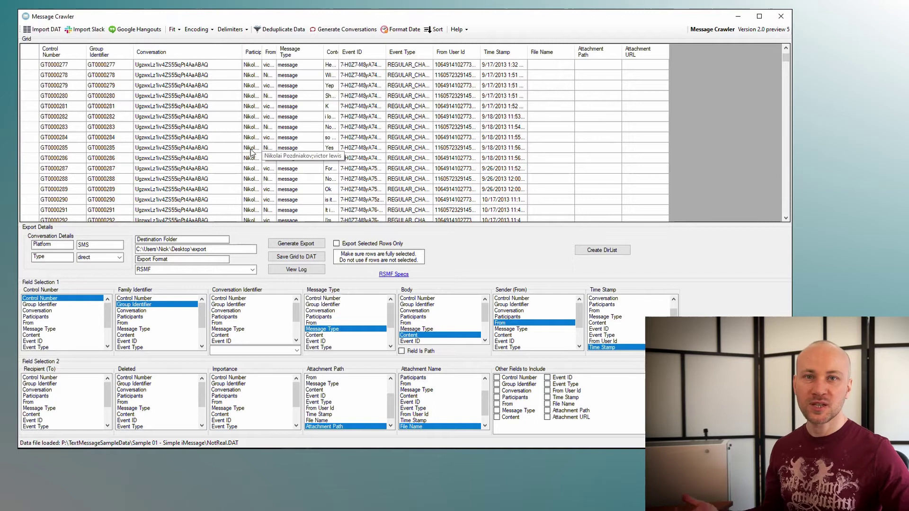
scroll(784, 199, down, 10)
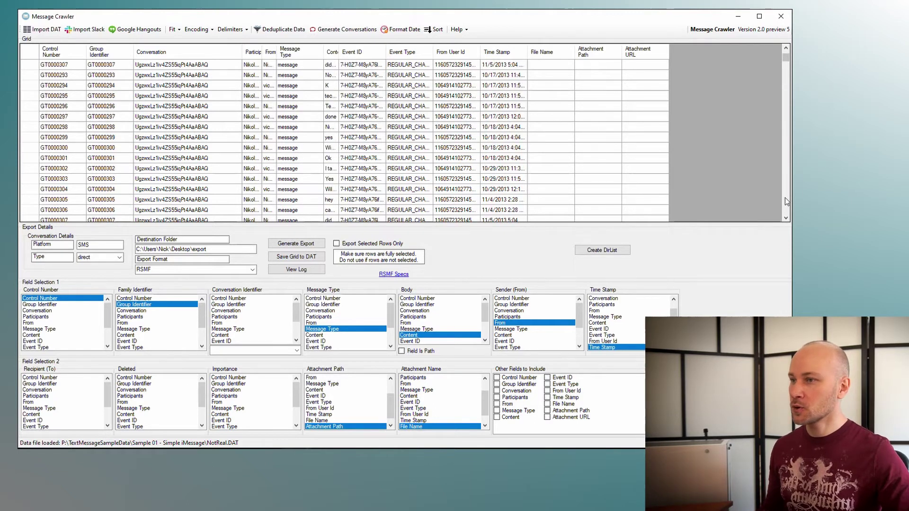
scroll(784, 201, down, 10)
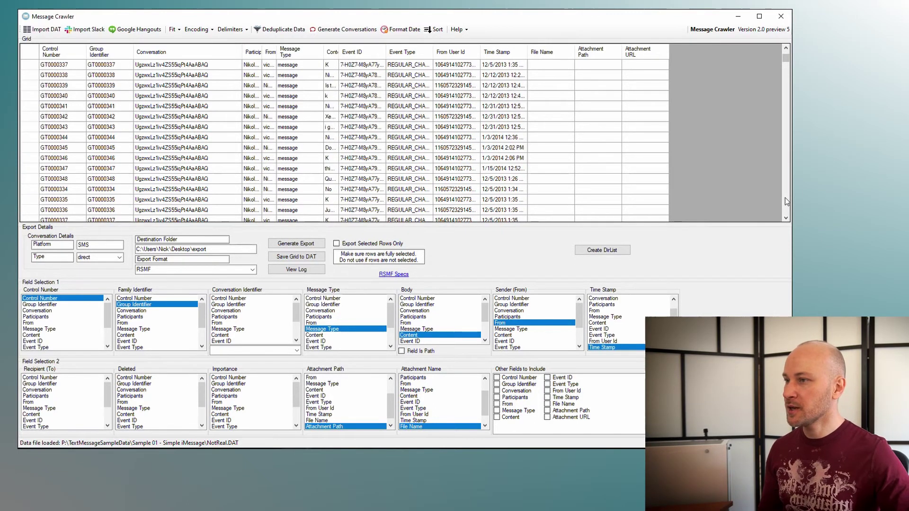
Step: Autofit the From User Id column to full IDs and select some of its cells
double_click(479, 52)
drag(481, 75, 482, 137)
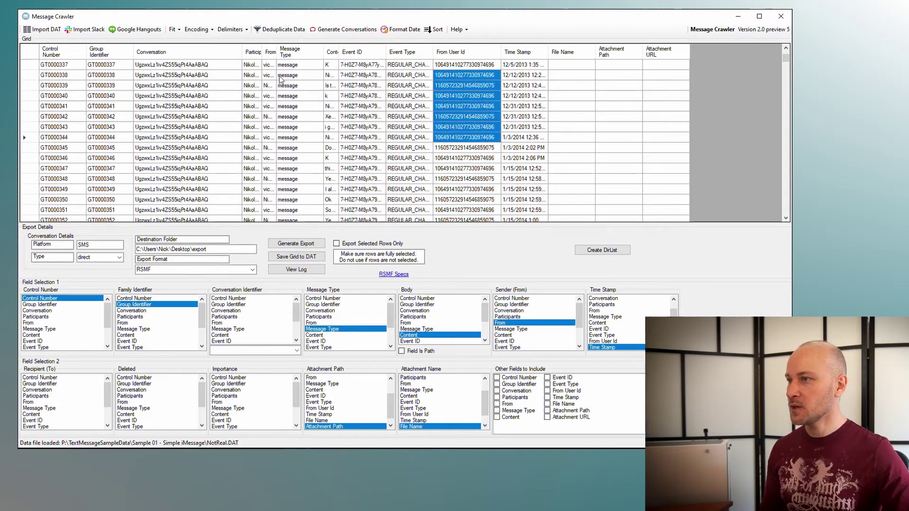
click(461, 120)
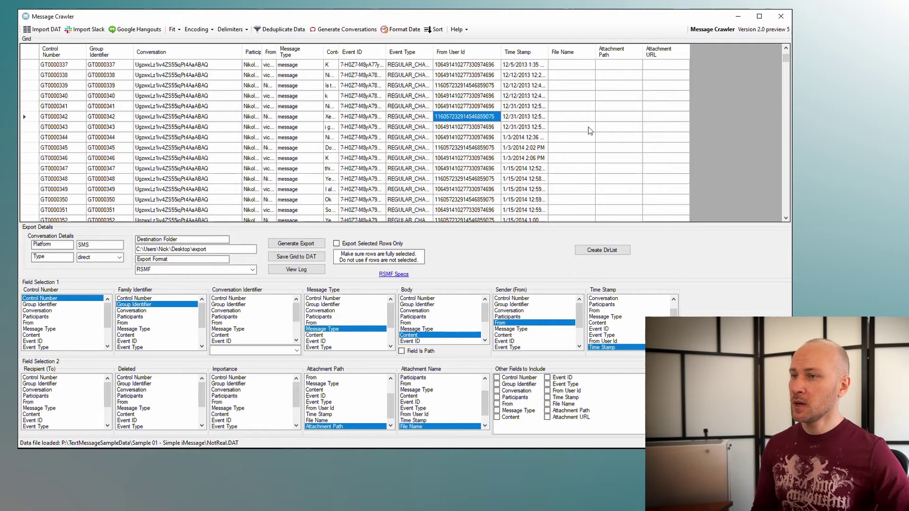
Step: Widen the Time Stamp column and choose Time Stamp as the Conversation Identifier
drag(548, 55, 567, 55)
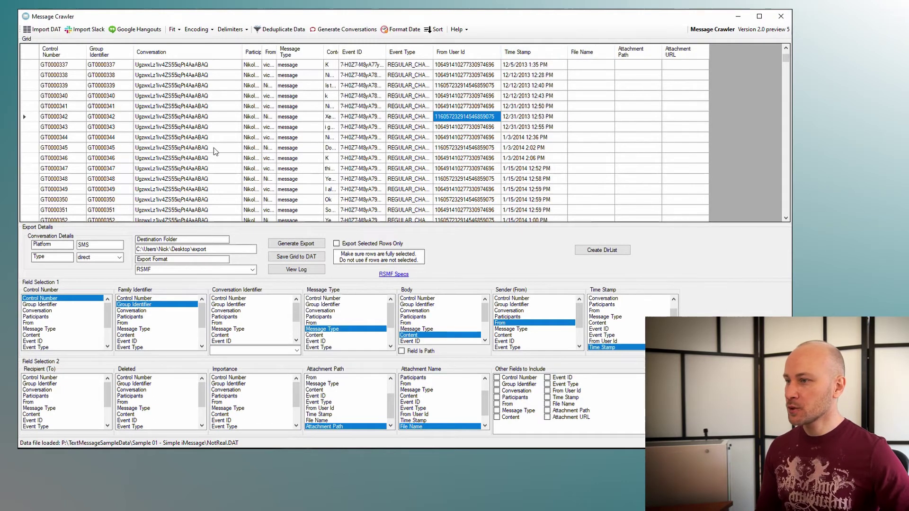
drag(297, 318, 300, 293)
click(221, 312)
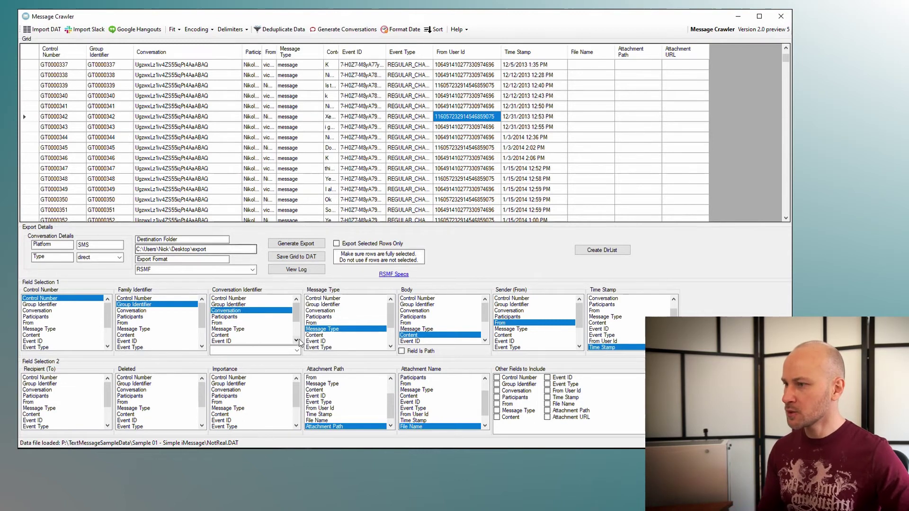
scroll(298, 317, down, 2)
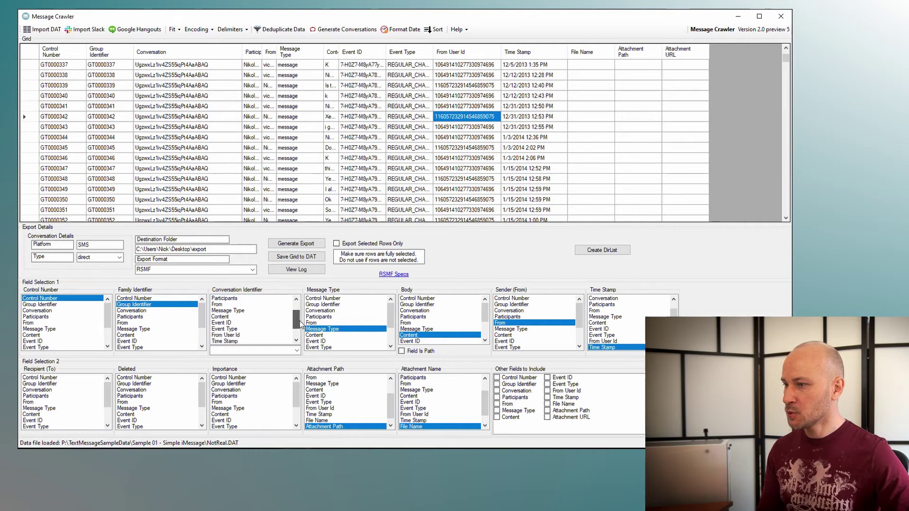
click(235, 328)
Step: Clear the identifier's date format and bring up the Date Format window
click(274, 350)
click(245, 365)
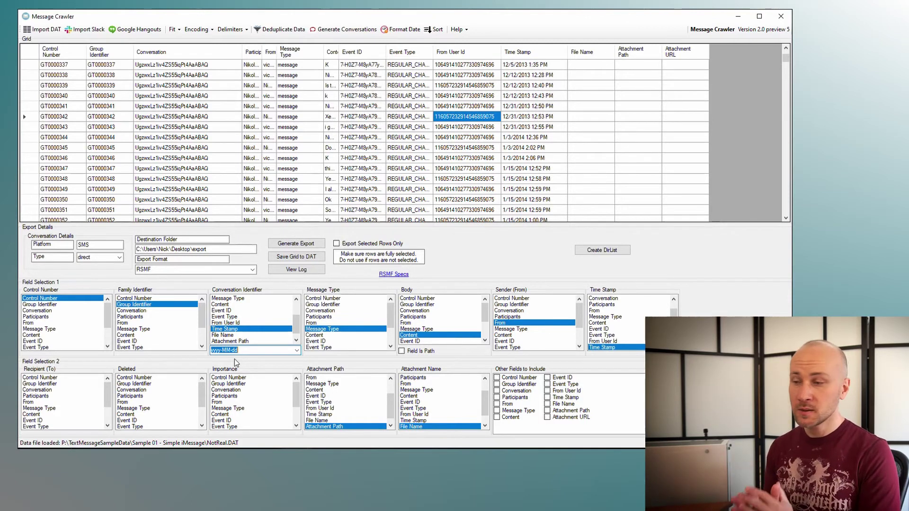
key(BackSpace)
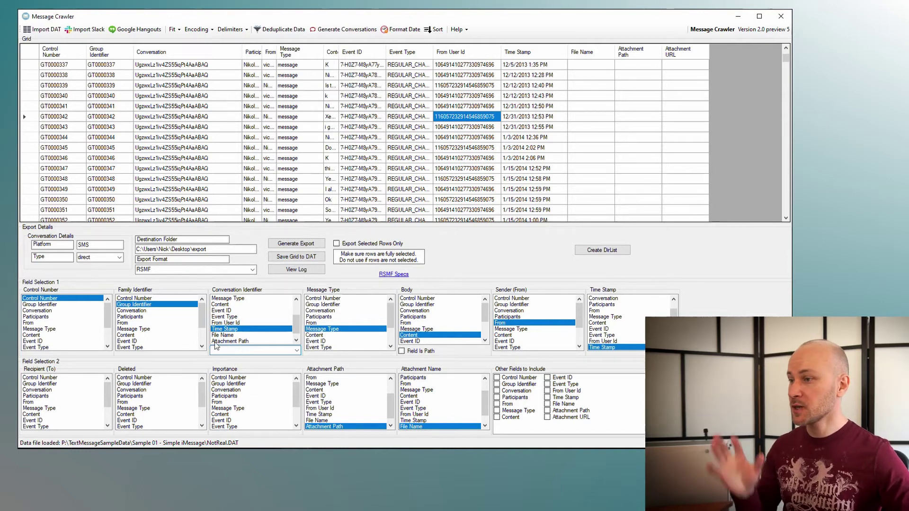
click(403, 31)
drag(406, 124, 429, 165)
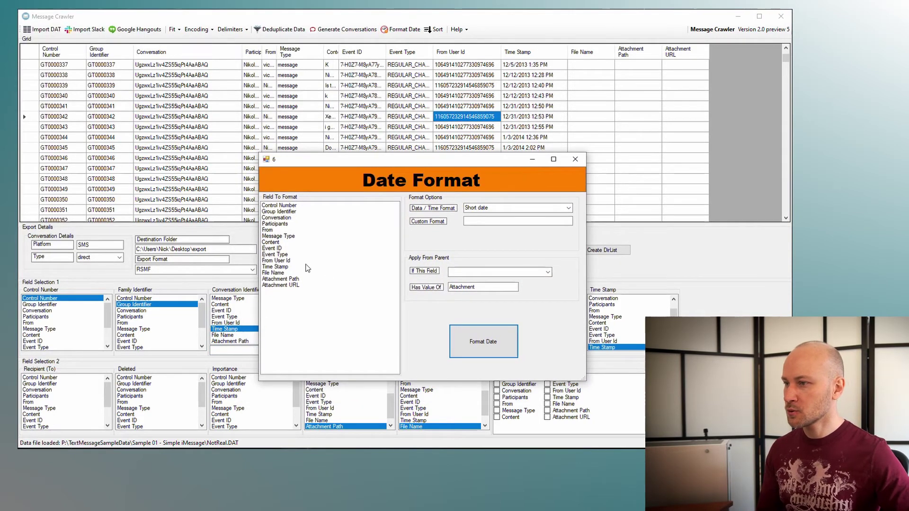
Step: Apply the date format to the Time Stamp field, with Message Type as the condition field
click(285, 267)
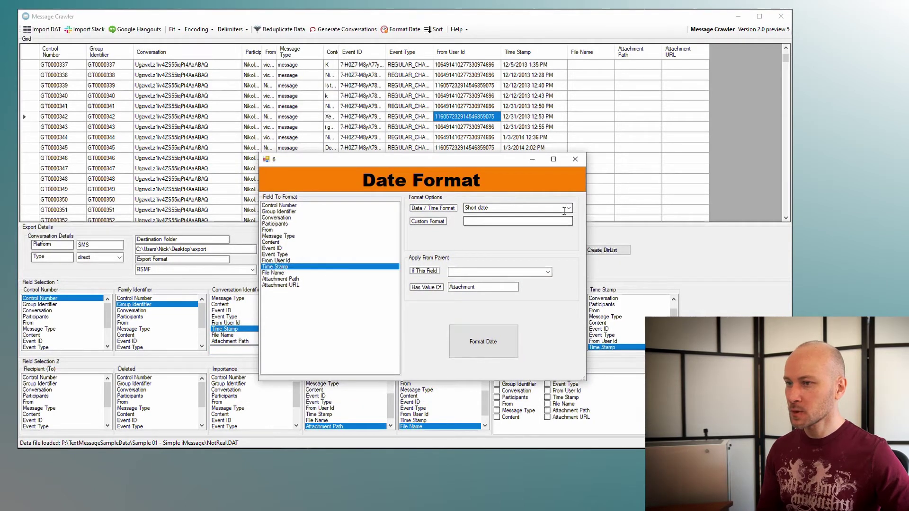
click(548, 273)
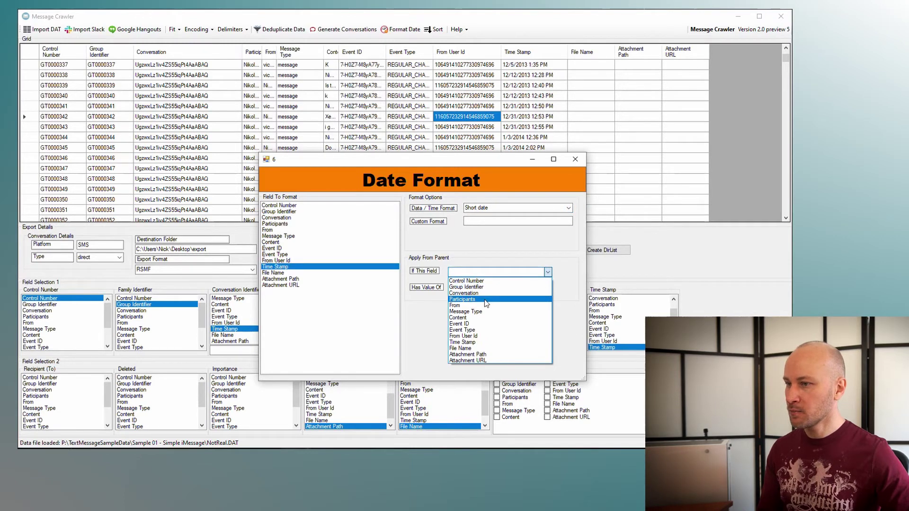
click(479, 312)
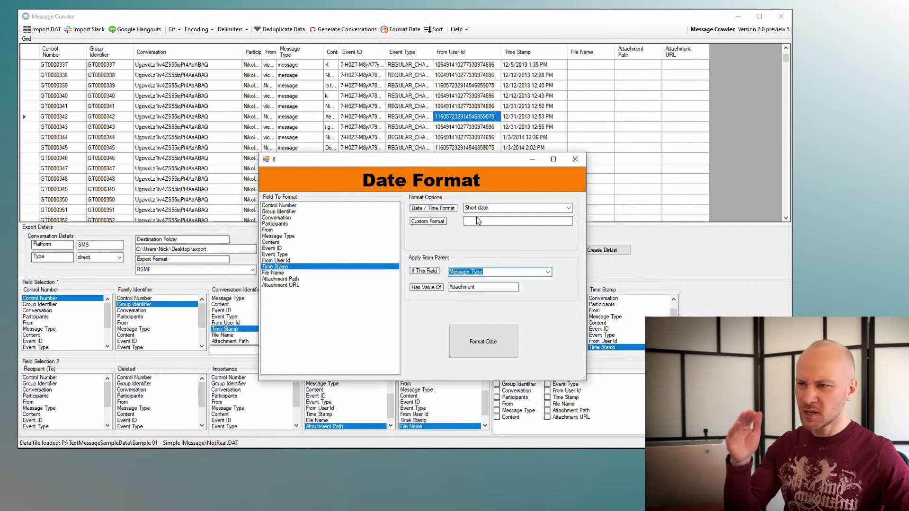
click(492, 335)
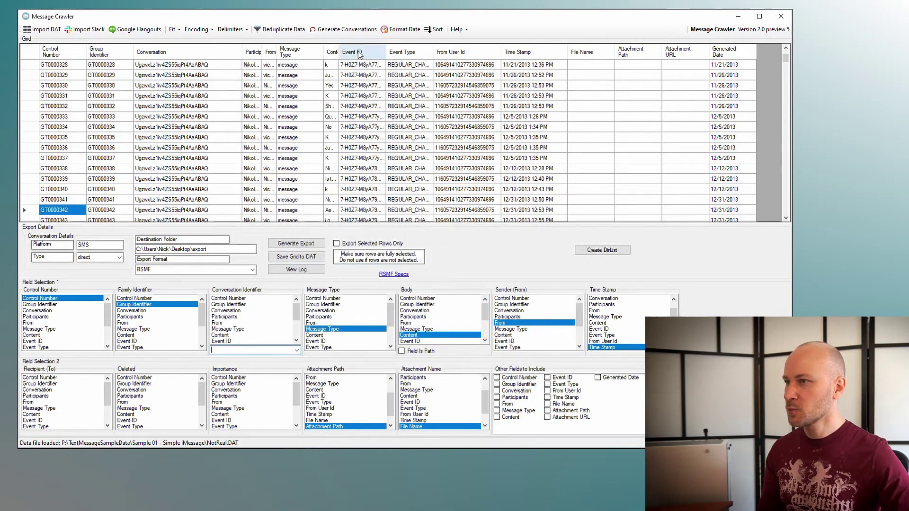
Step: Generate conversations from Conversation and Generated Date, with Attachment messages taking parent values
click(350, 32)
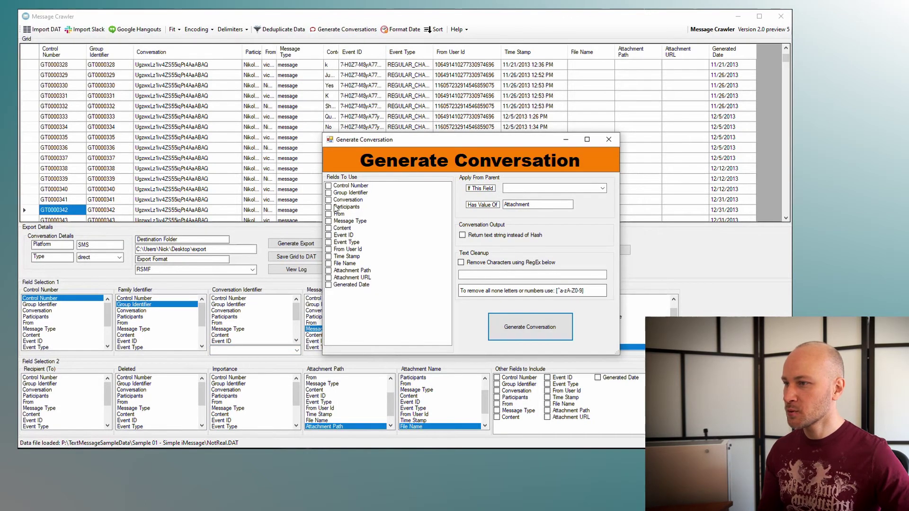
click(329, 200)
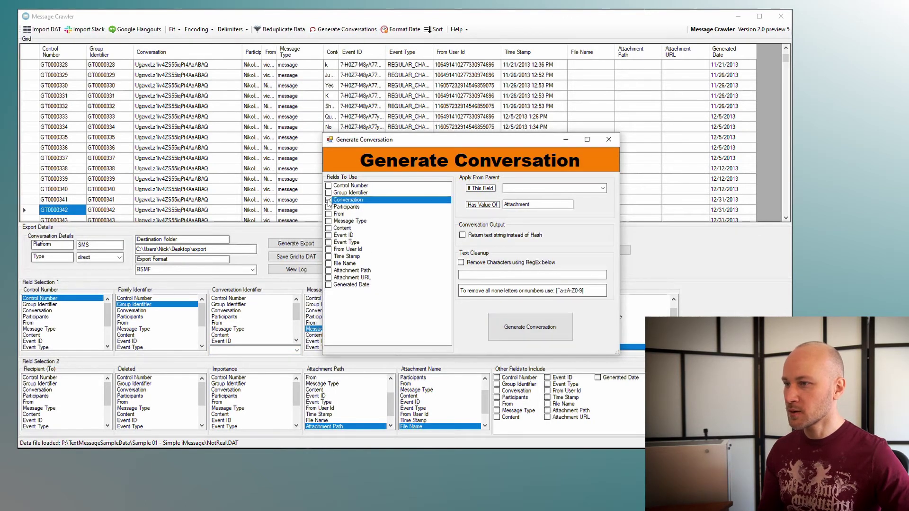
click(328, 285)
click(602, 188)
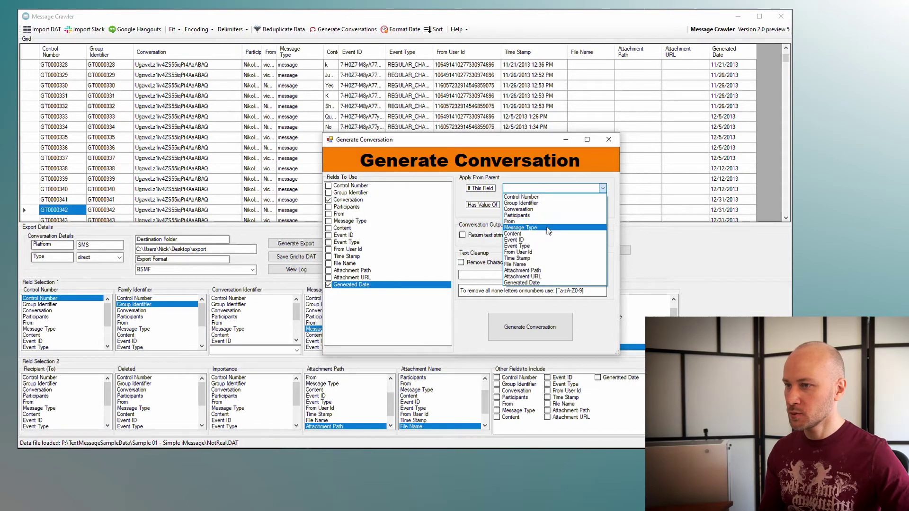
click(520, 227)
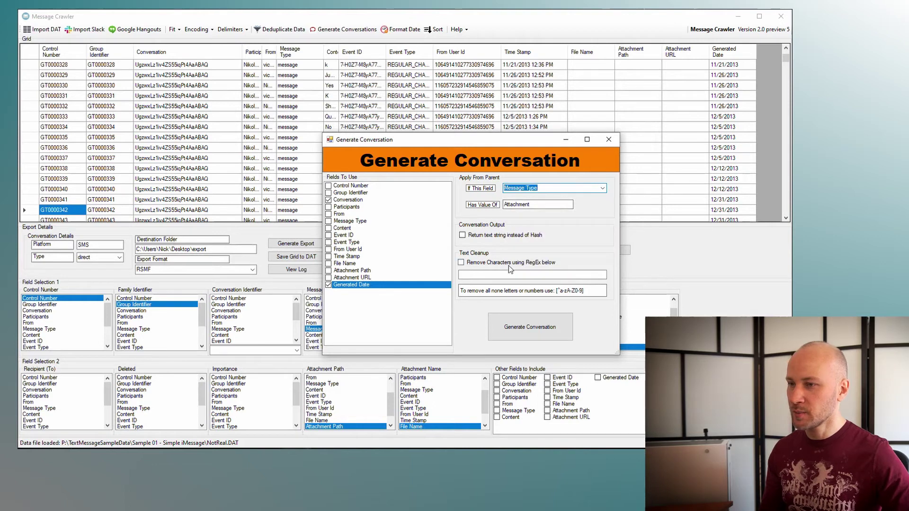
click(550, 332)
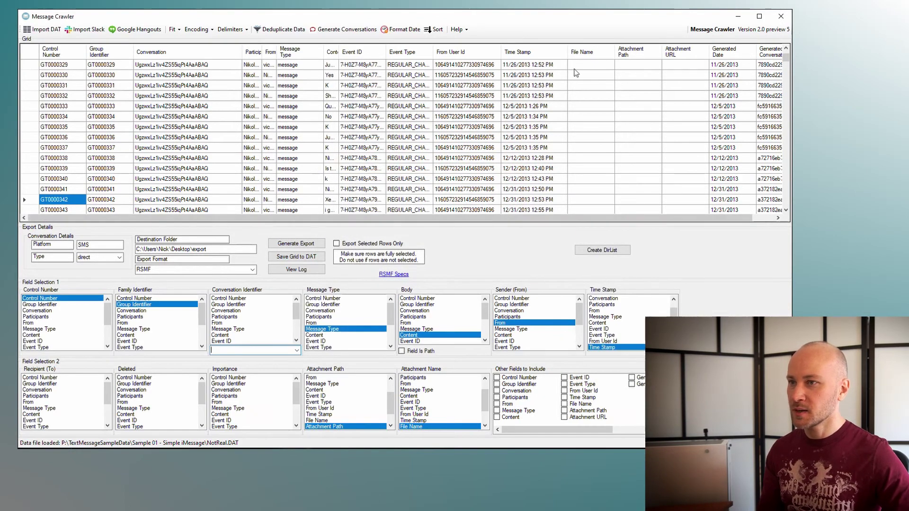
Step: Narrow the Time Stamp column and inspect Generated Date values such as 12/5/2013
drag(567, 53, 544, 53)
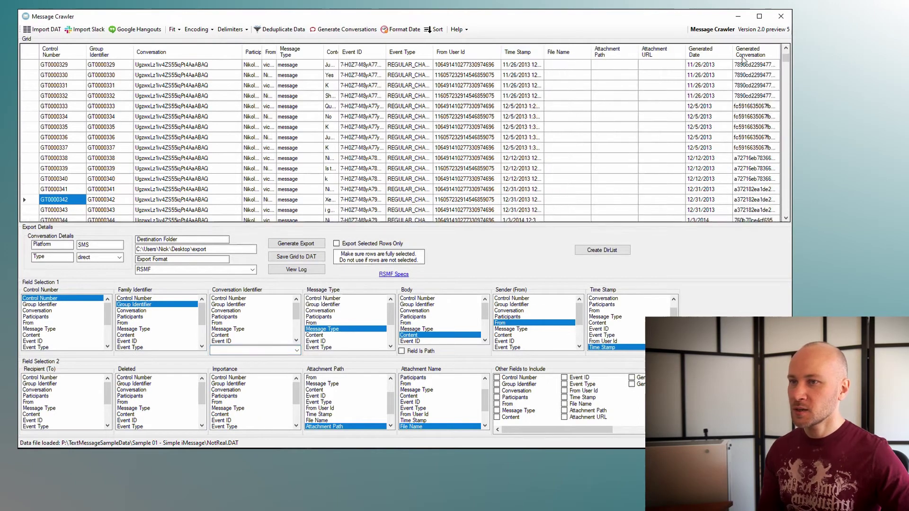
drag(720, 68, 719, 112)
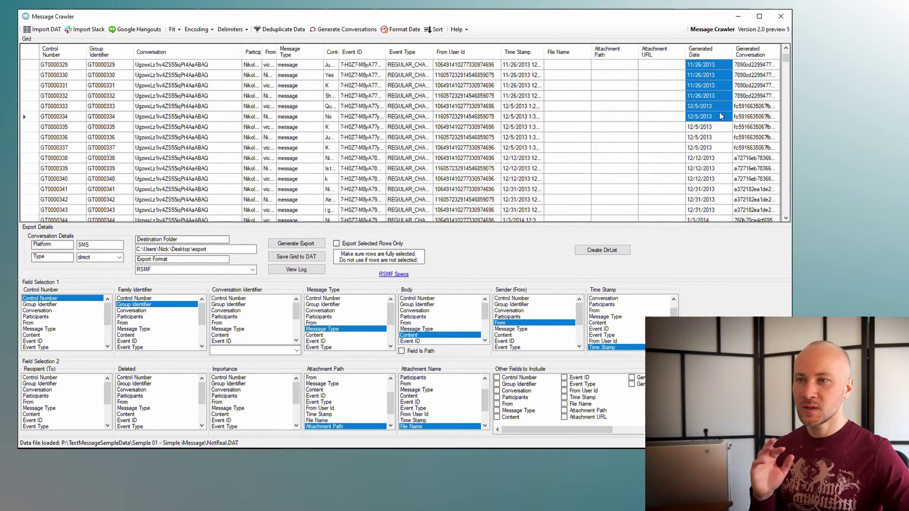
click(718, 112)
click(718, 113)
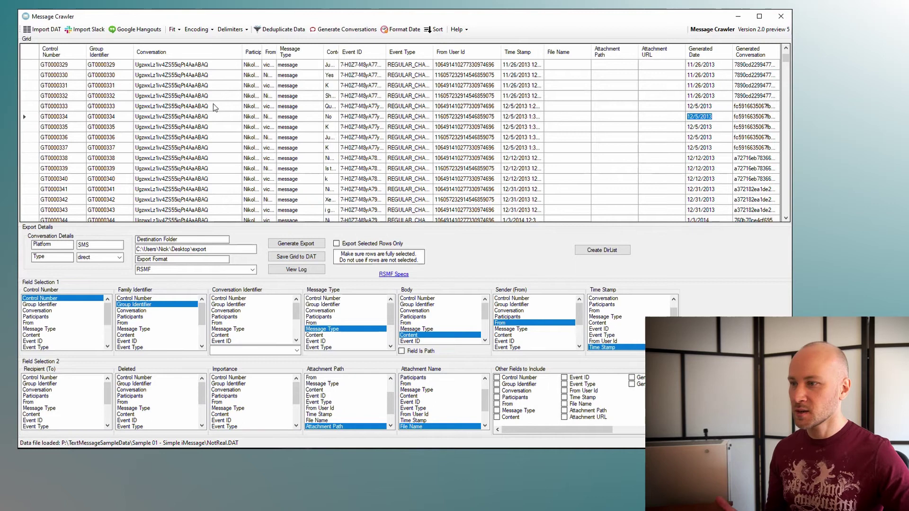
Step: Map Generated Conversation as Conversation Identifier and Participants as Recipient (To)
drag(296, 312, 296, 329)
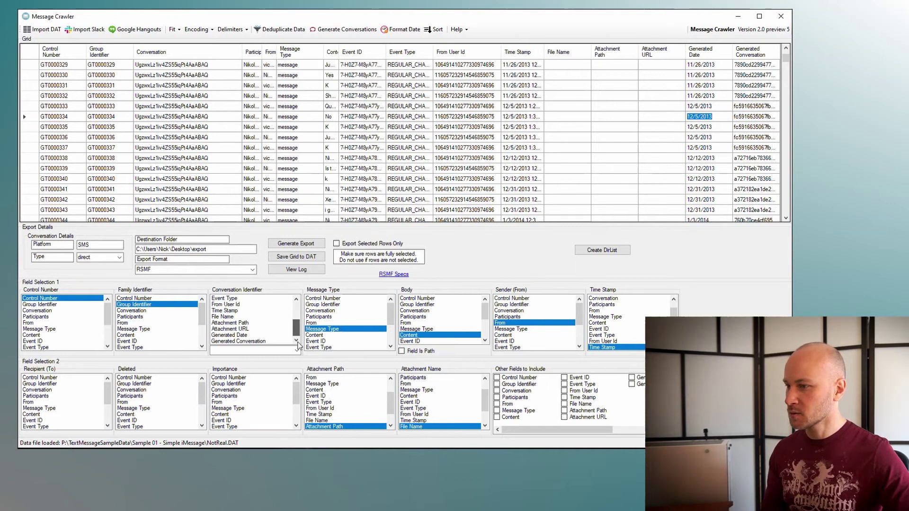
click(240, 342)
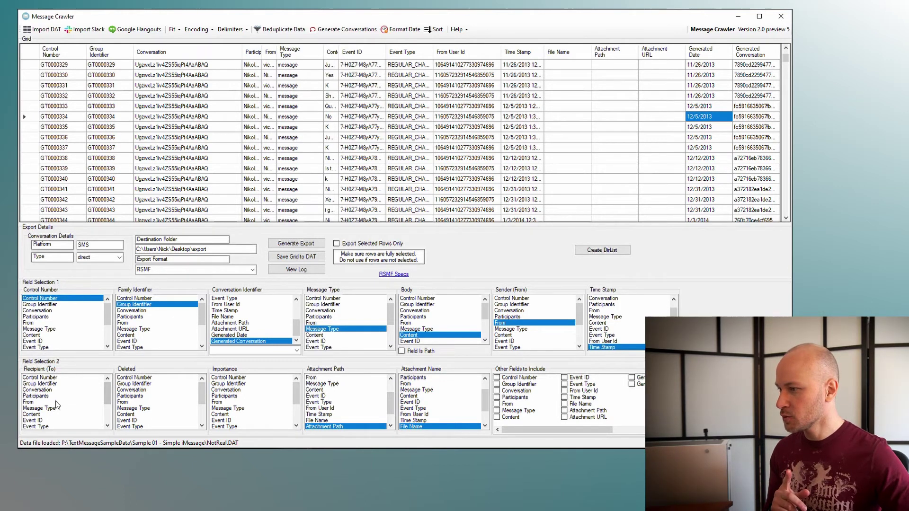
click(57, 396)
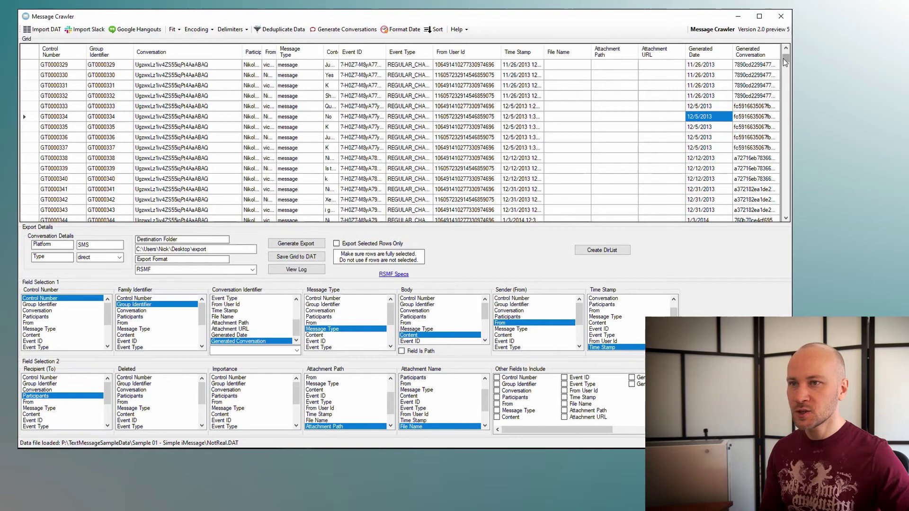
Step: Sort the grid by Attachment URL and select row GT0009591's attachment link
drag(785, 57, 785, 124)
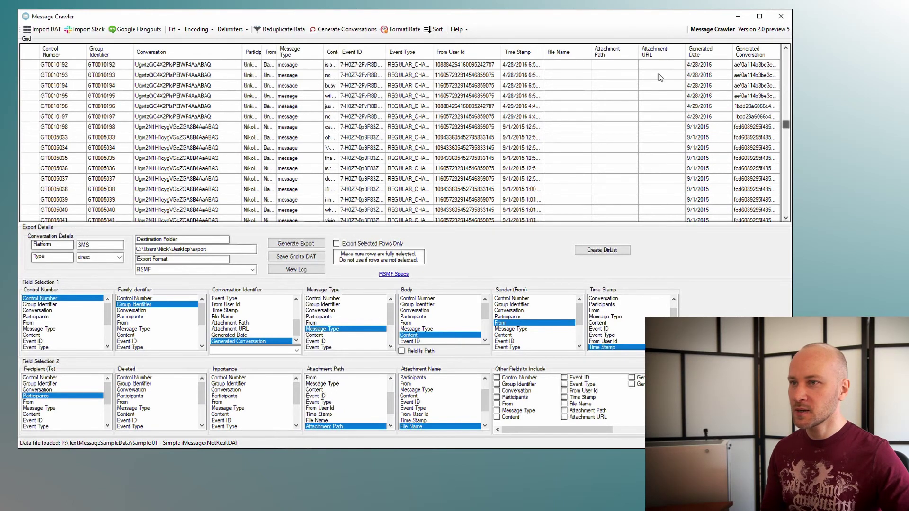
click(660, 54)
drag(782, 122, 786, 58)
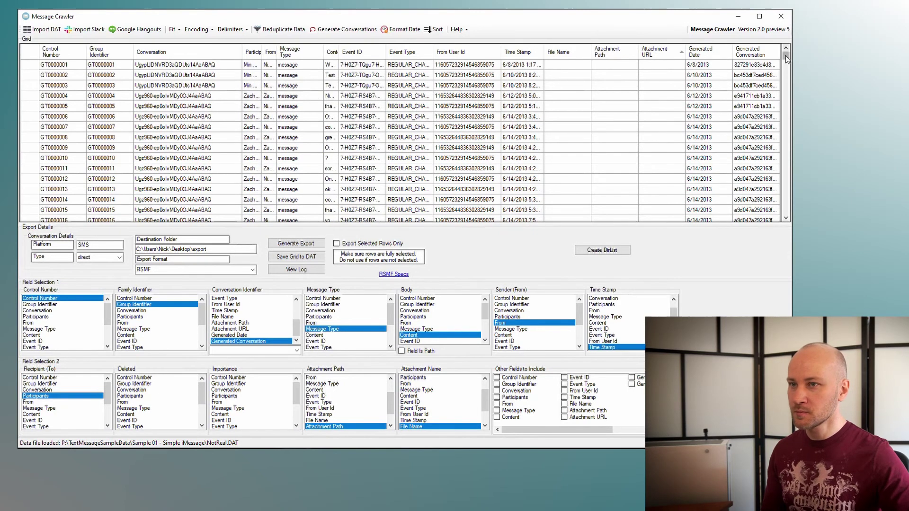
drag(787, 60, 785, 216)
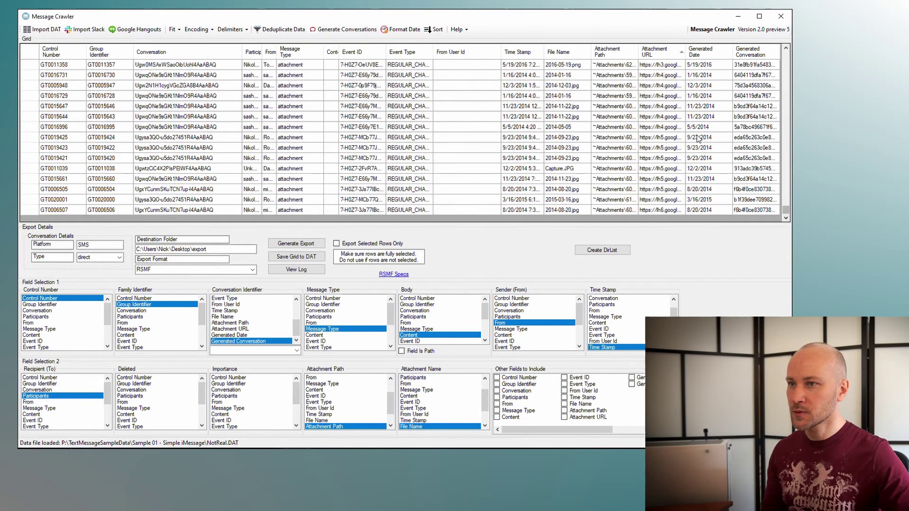
scroll(685, 126, up, 1)
scroll(684, 125, up, 8)
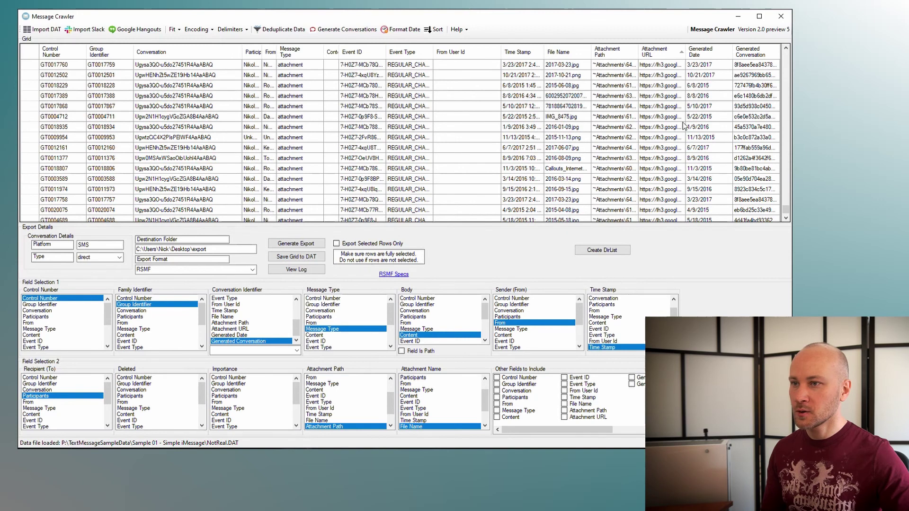
scroll(684, 126, up, 6)
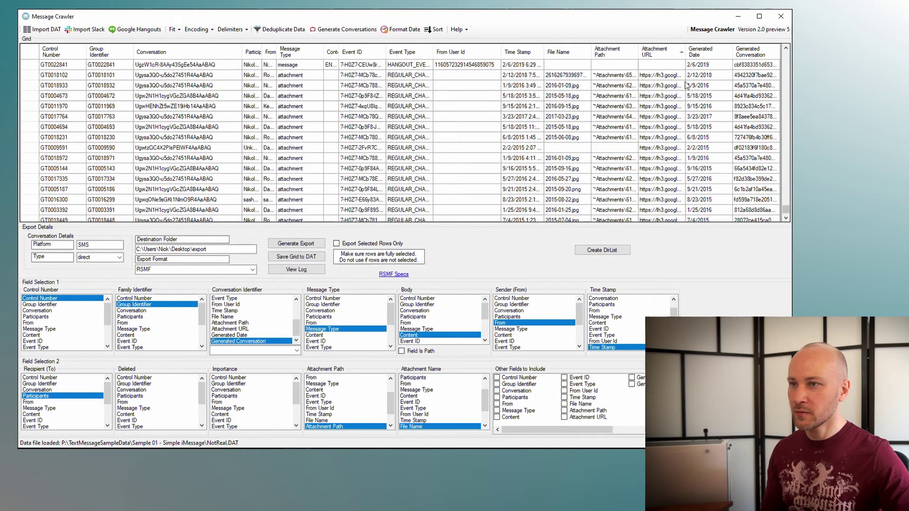
click(667, 149)
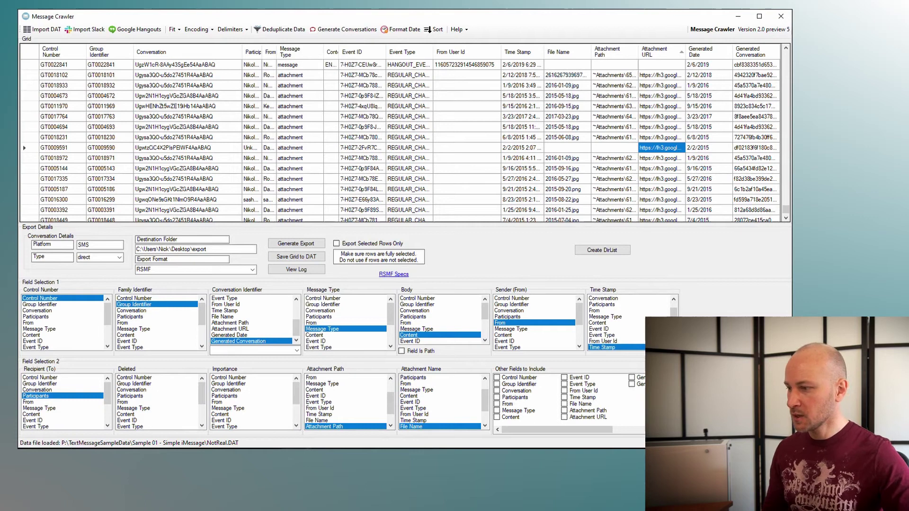
key(alt+Tab)
click(312, 40)
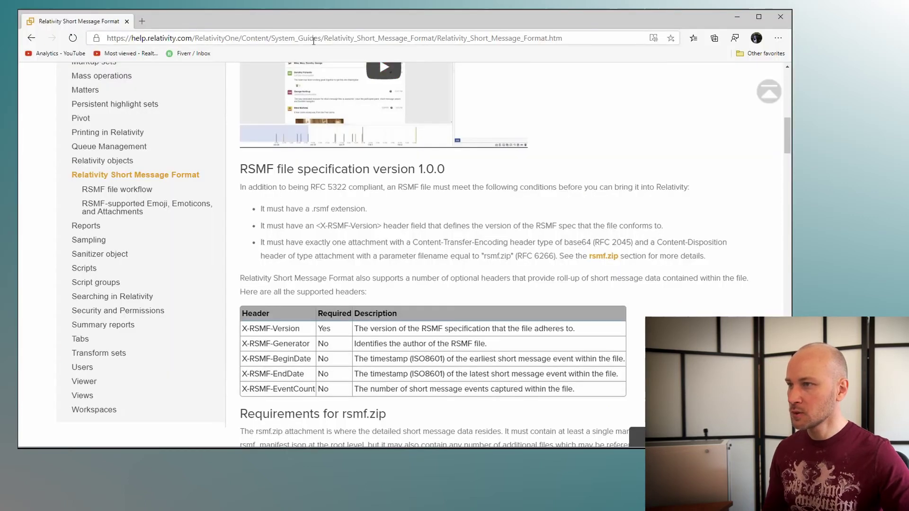
key(Return)
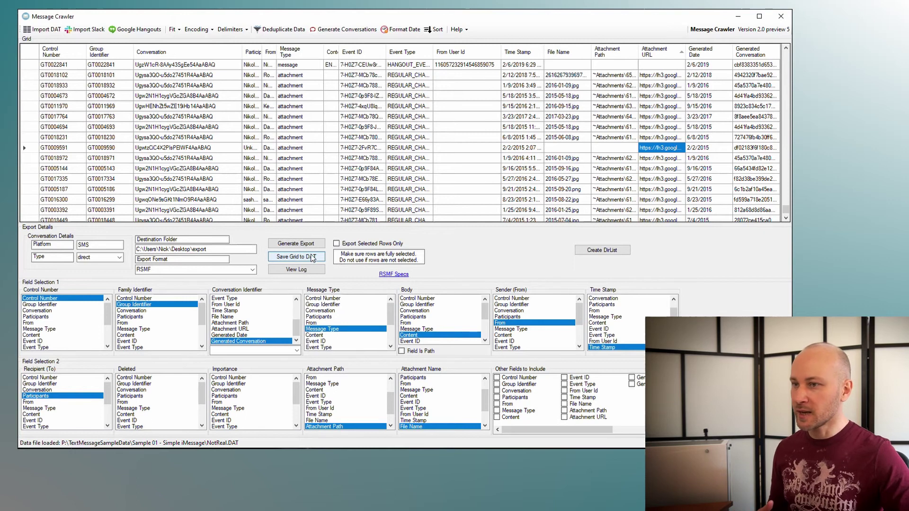
Step: Autofit then narrow Attachment Path, and compare Generated Conversation values of rows GT0011969, GT0005186, GT0004693
double_click(637, 53)
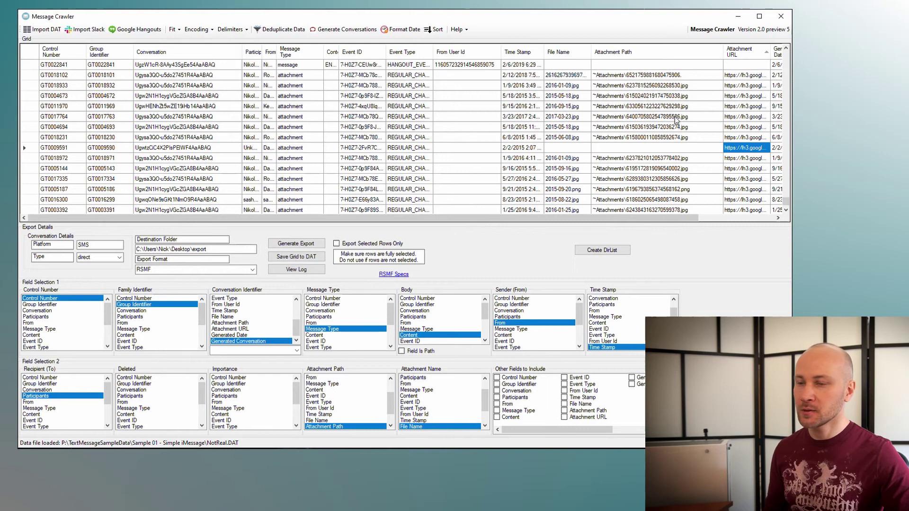
drag(722, 54, 680, 53)
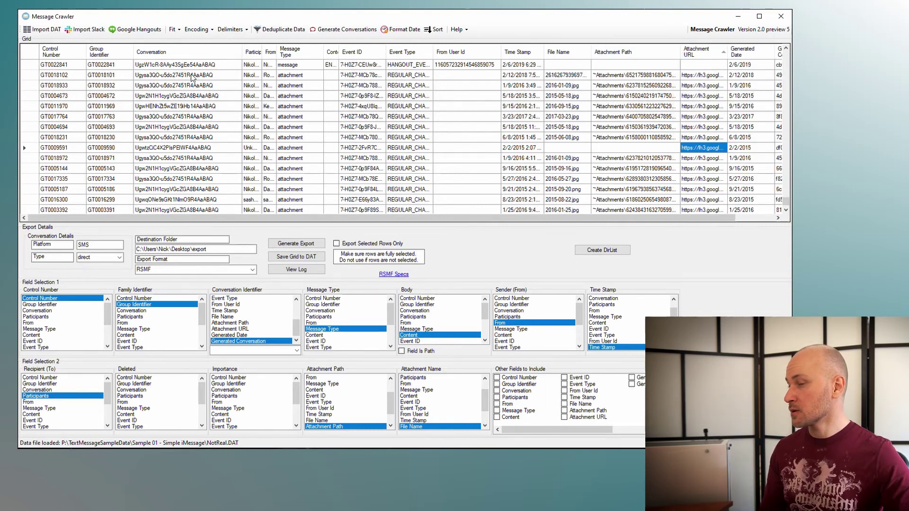
click(756, 217)
click(763, 106)
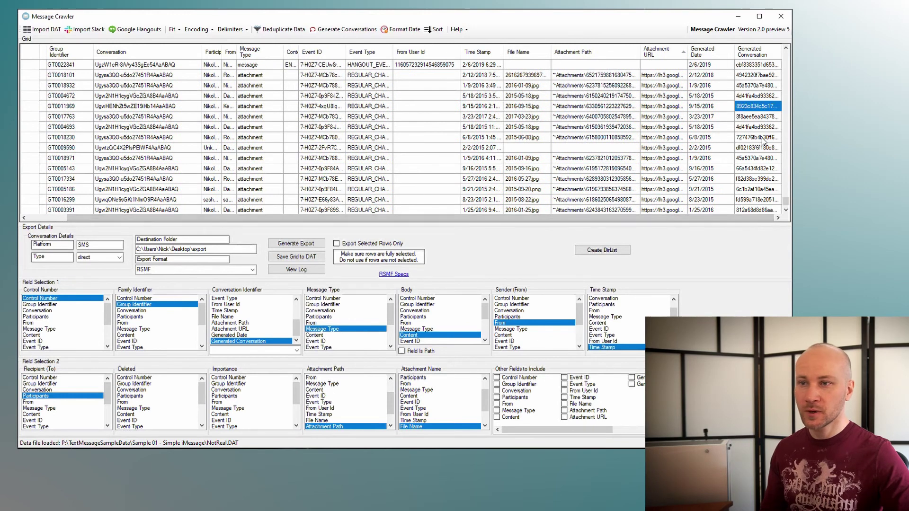
click(757, 190)
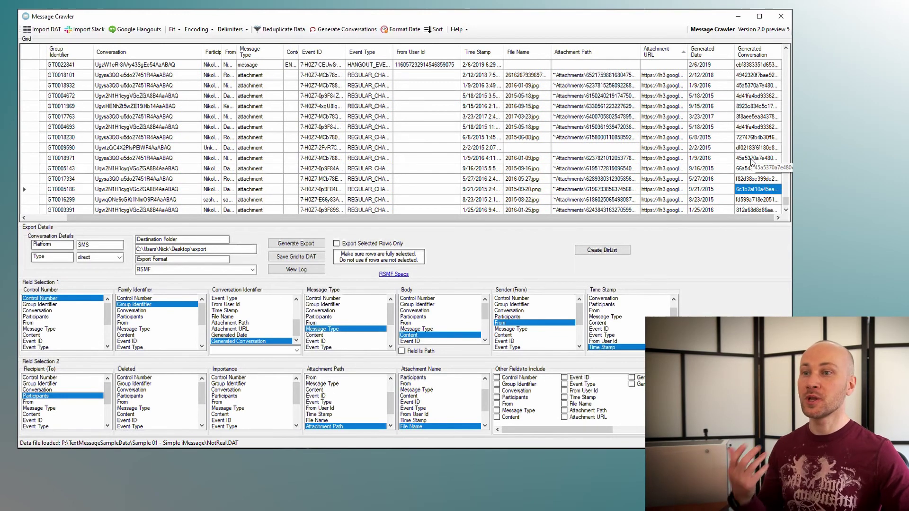
click(749, 131)
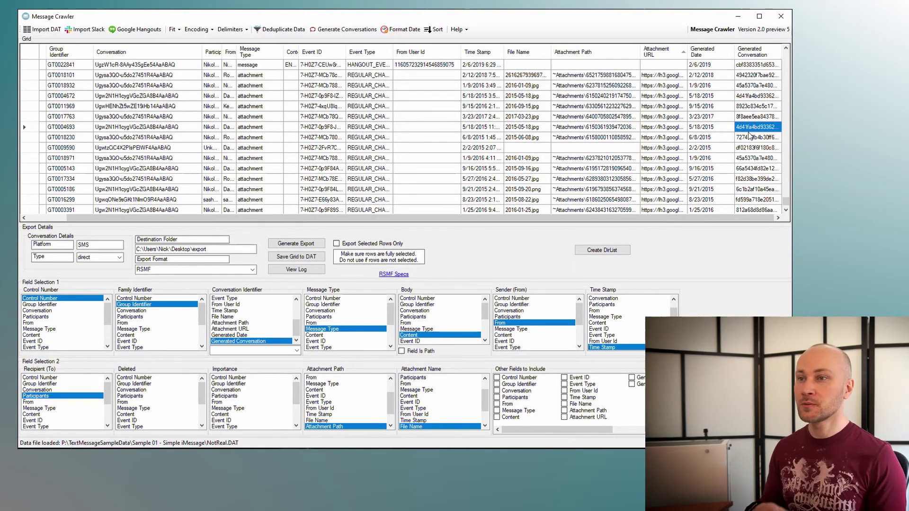